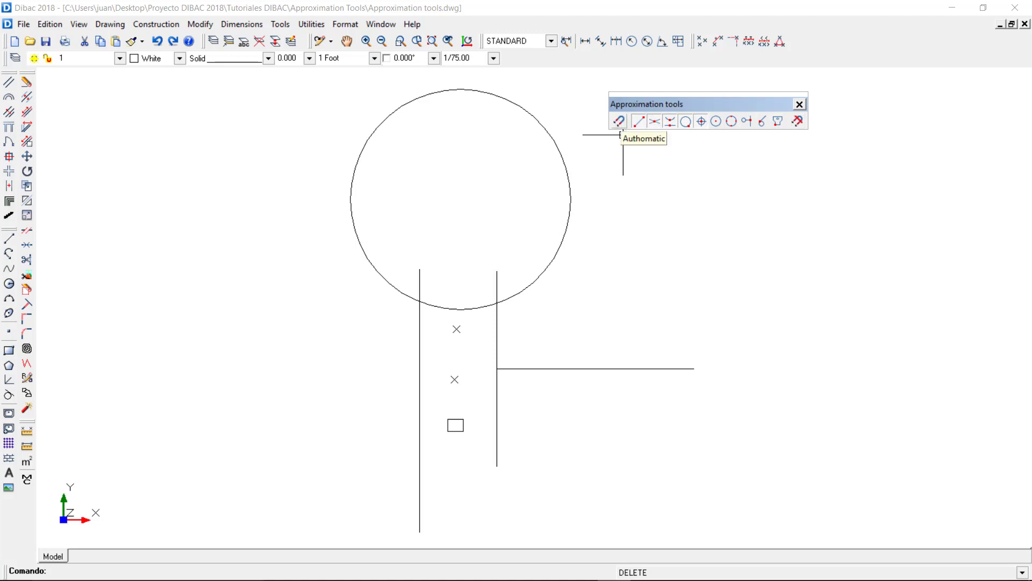
Step: Open the approximation preferences to view the available snap types, and close them without changing any
ctrl+right_click(214, 314)
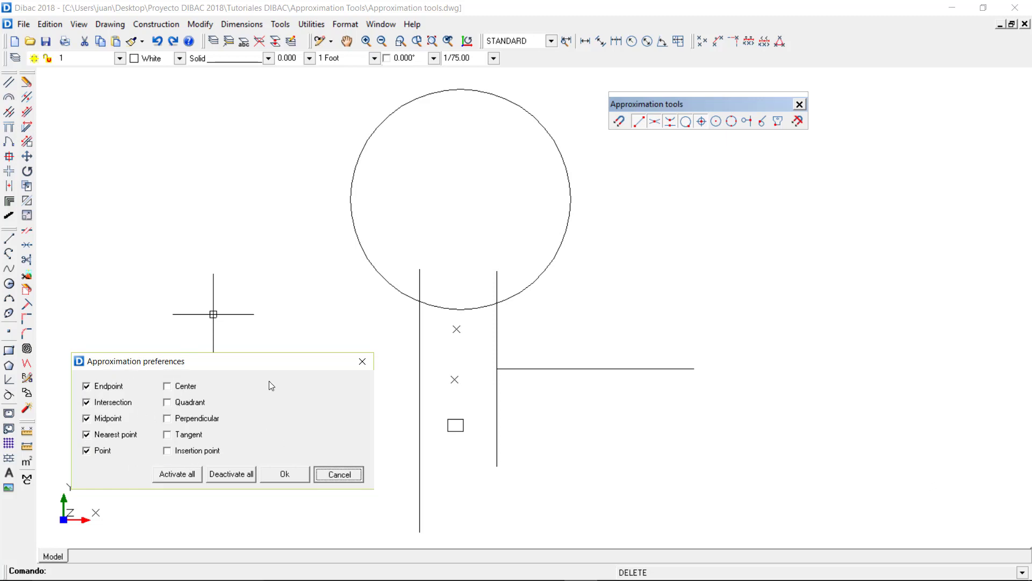
key(Escape)
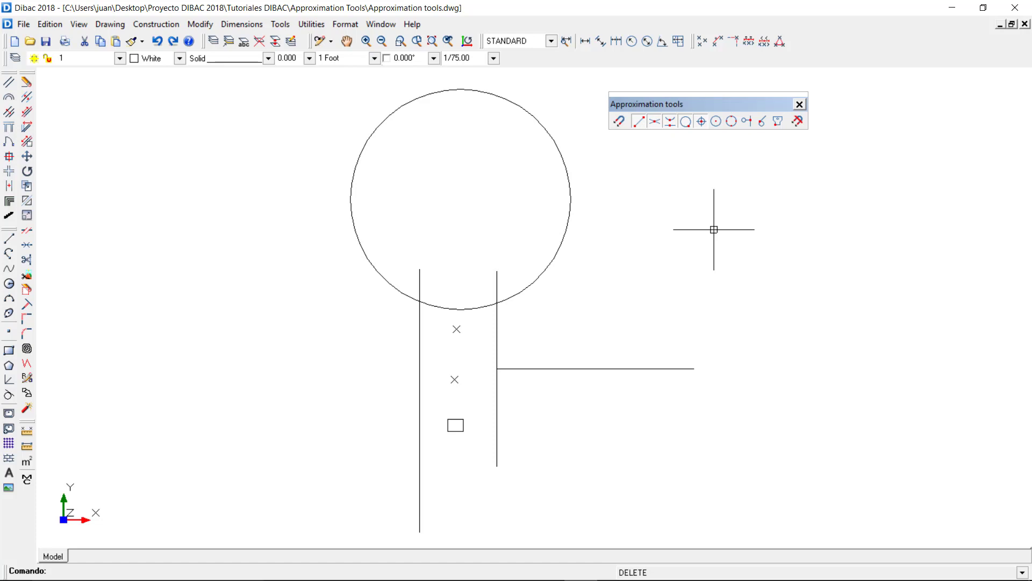
key(Return)
key(Escape)
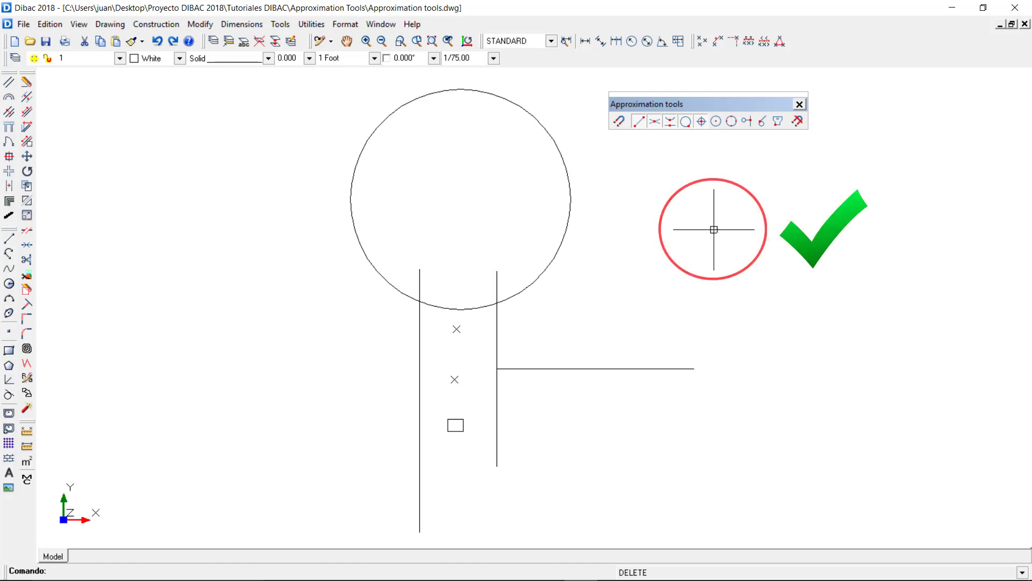
key(Return)
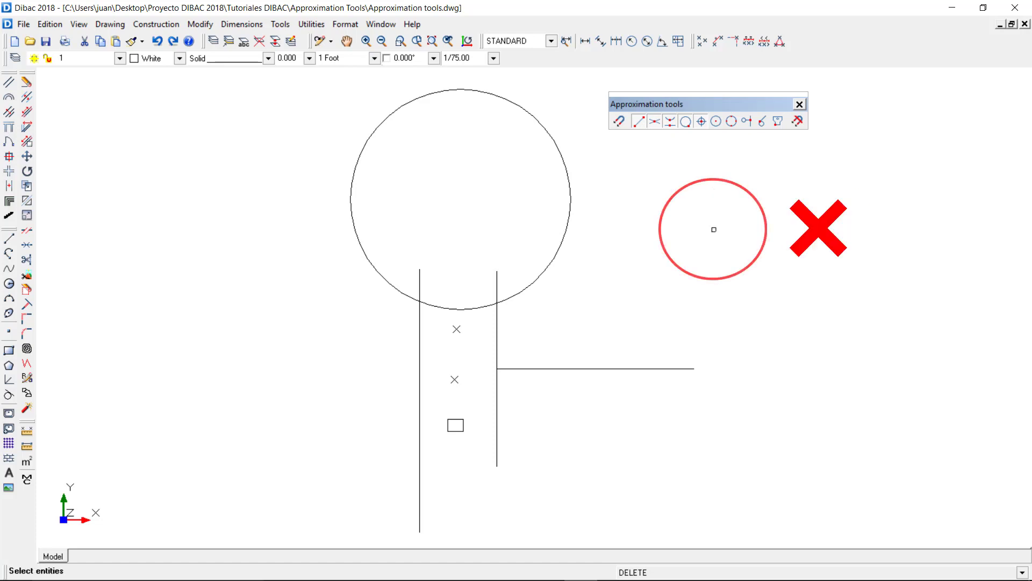
key(Escape)
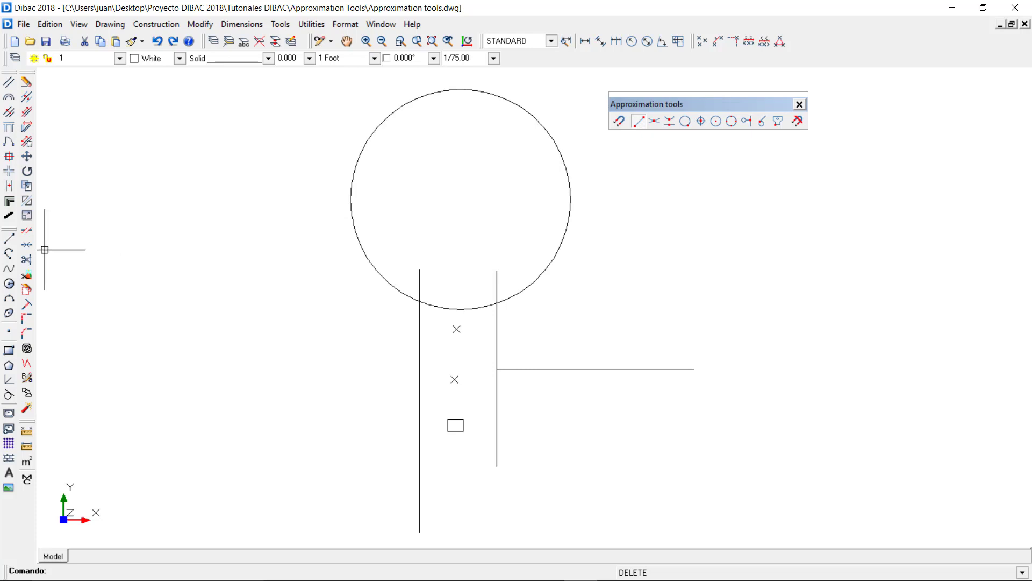
Step: Draw a line from the horizontal line's free endpoint to an open point up and to its right using Endpoint approximation, and undo it
click(12, 239)
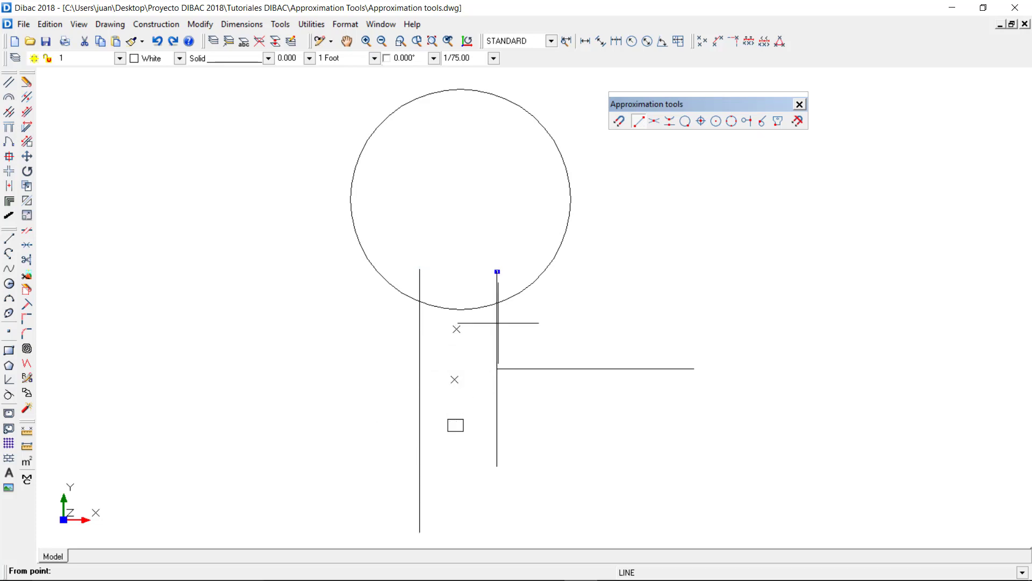
click(693, 369)
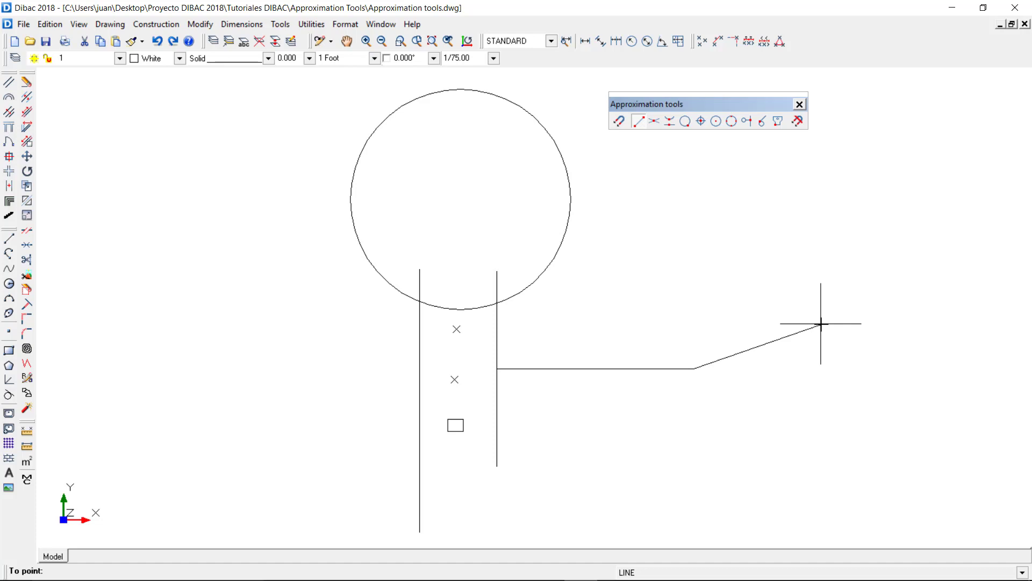
click(821, 324)
key(Escape)
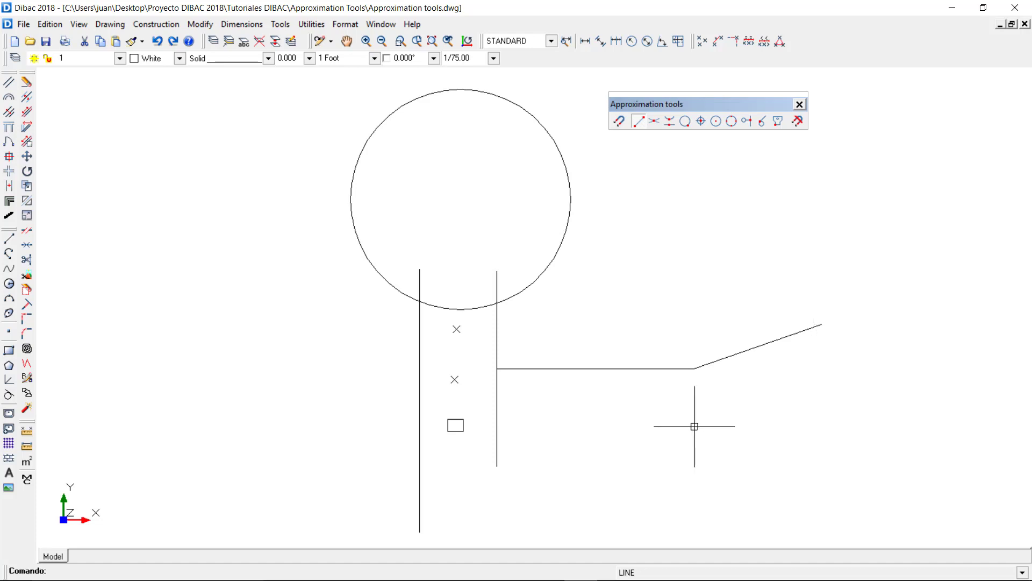
key(ctrl+z)
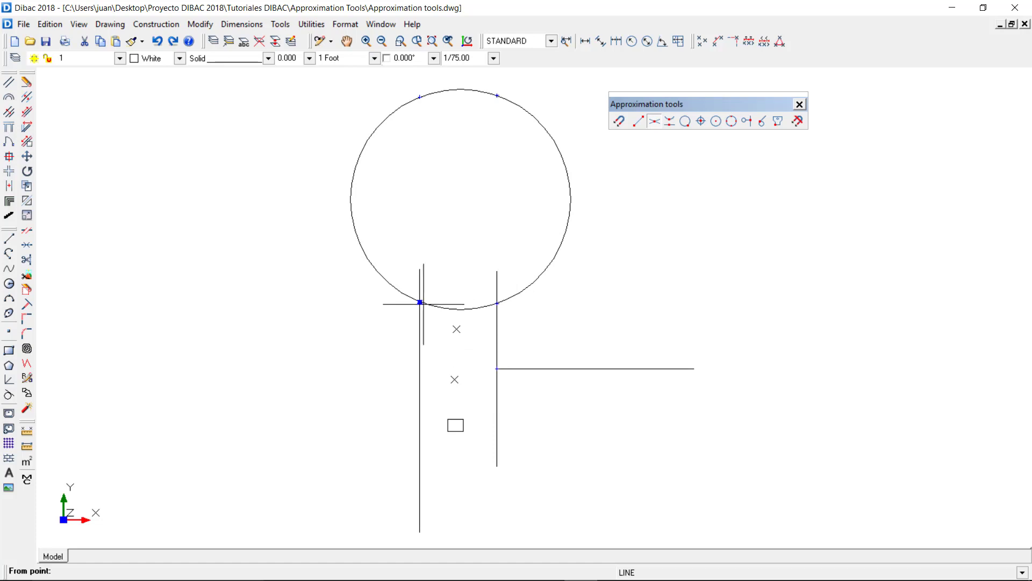
Step: Draw a diagonal line from the intersection of the horizontal line and the shorter vertical line, and undo it
click(496, 369)
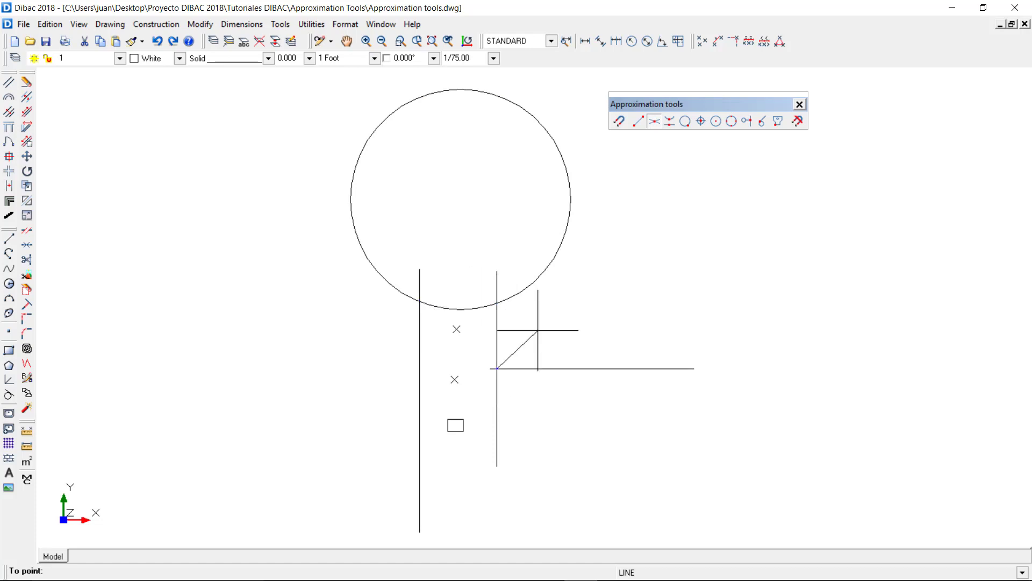
click(591, 285)
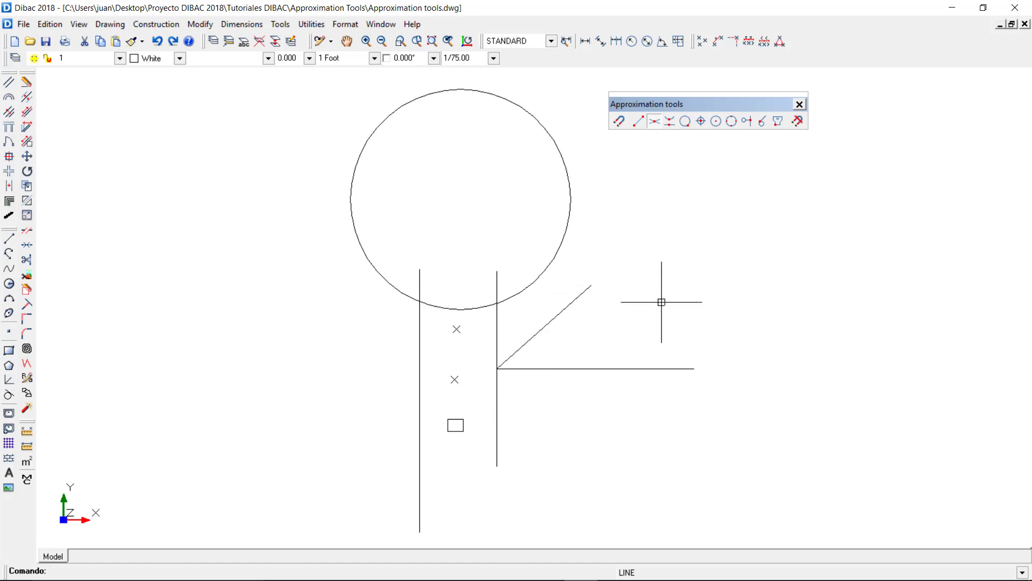
key(ctrl+z)
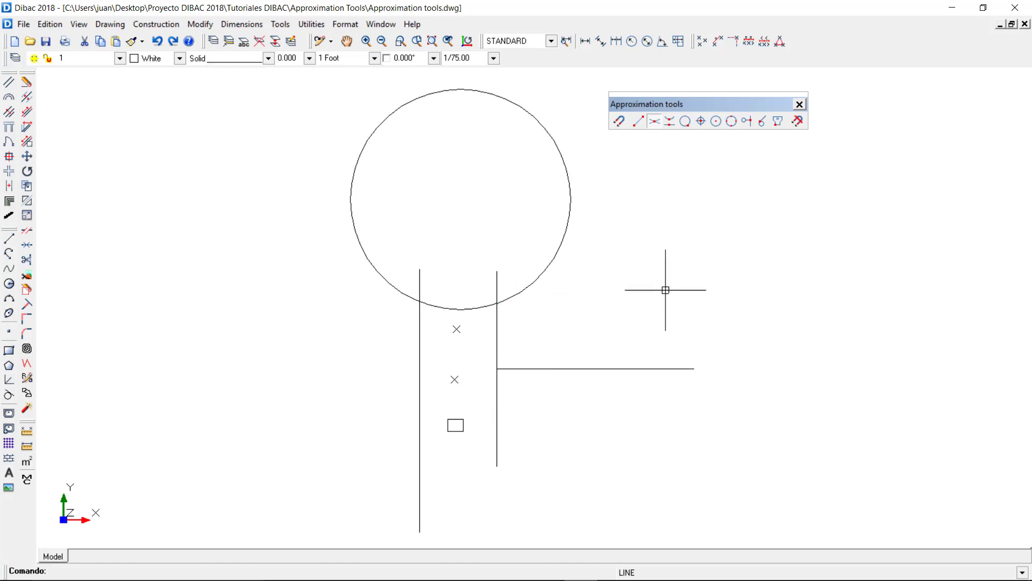
Step: Replace the Intersection approximation with Midpoint and Nearest point for a line start, and cancel the line
click(657, 123)
click(670, 121)
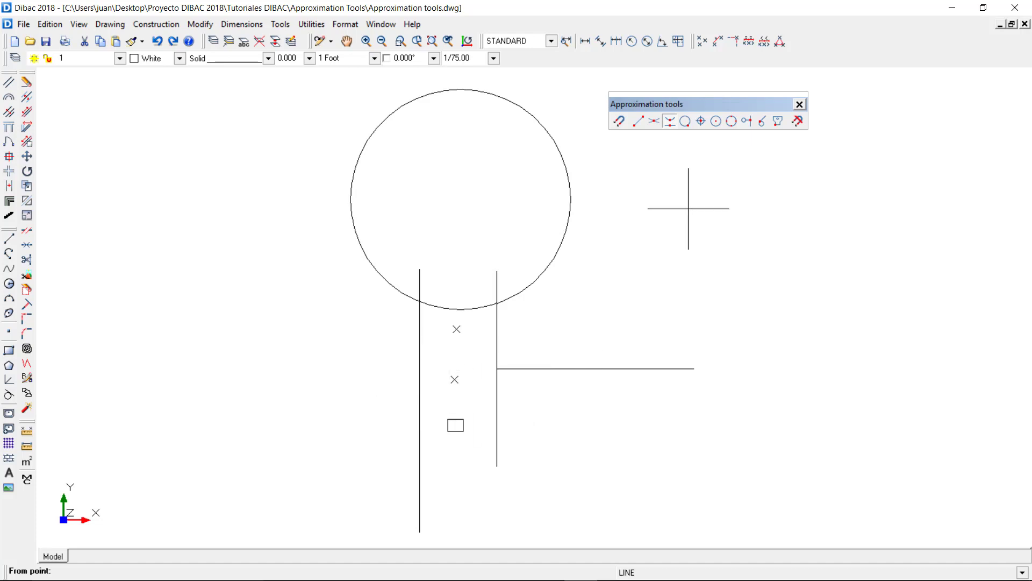
click(685, 123)
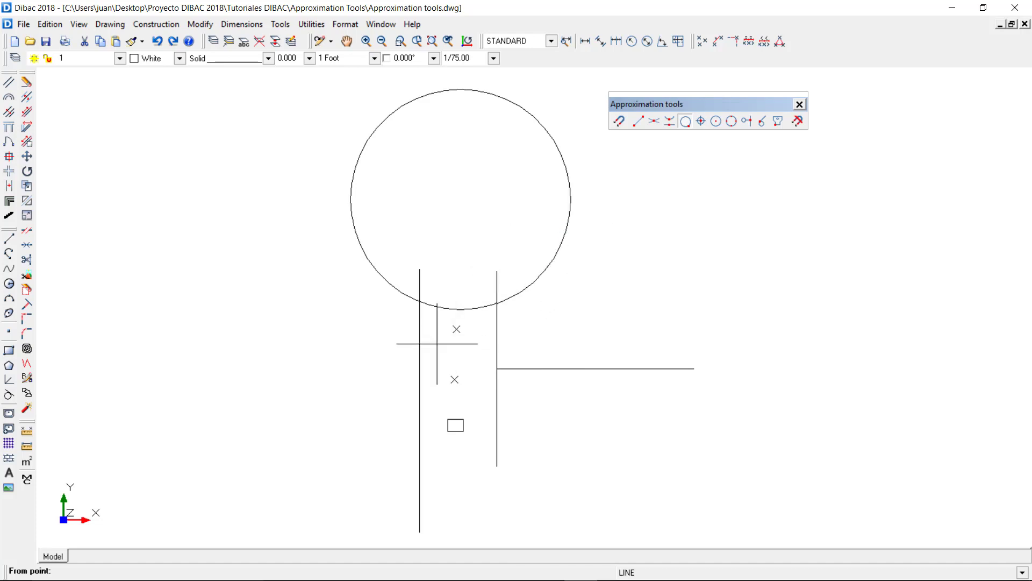
key(Escape)
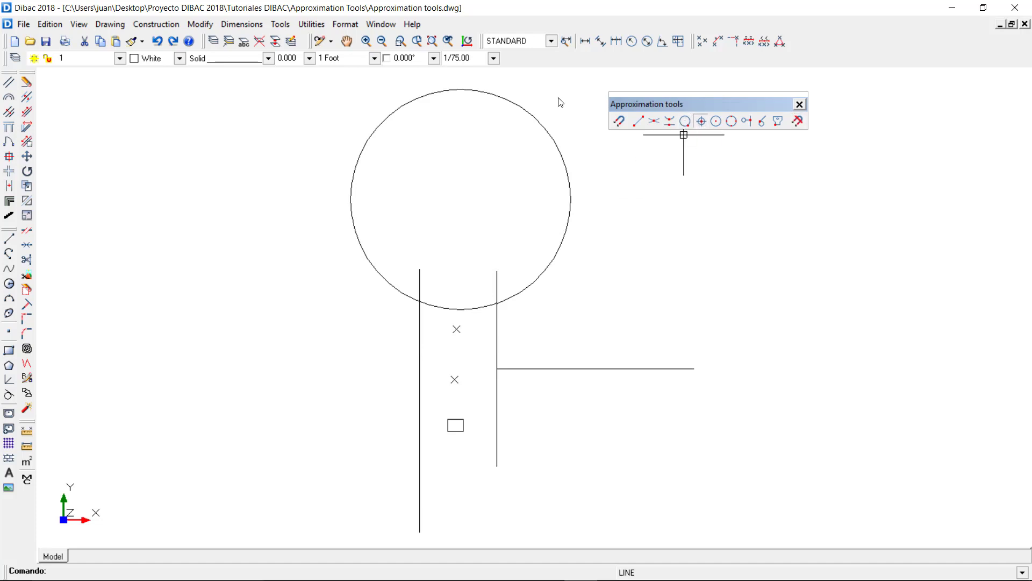
Step: Draw a line from the circle's center to a point inside its upper-left part using Center approximation, and delete that line
right_click(643, 245)
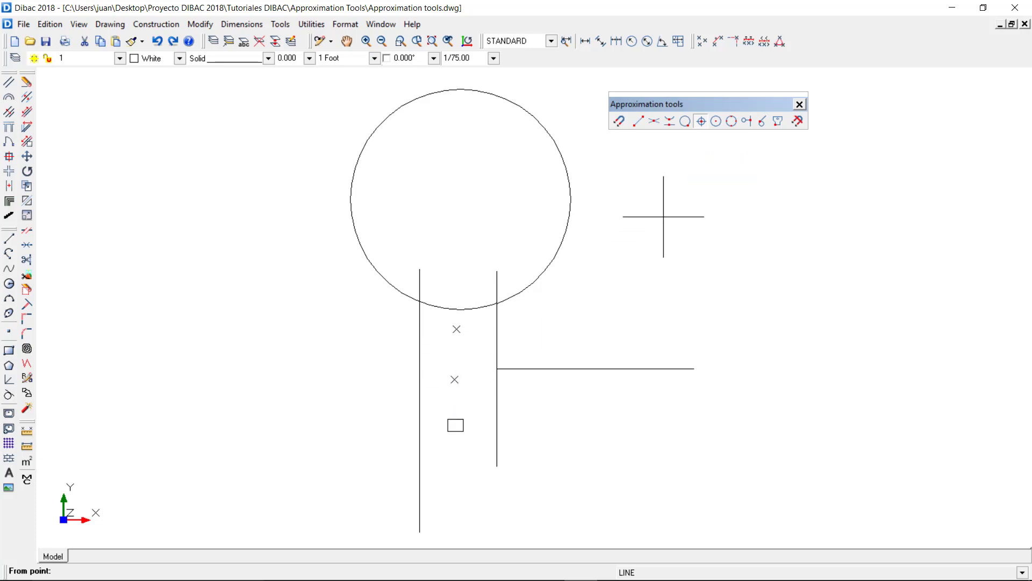
click(716, 122)
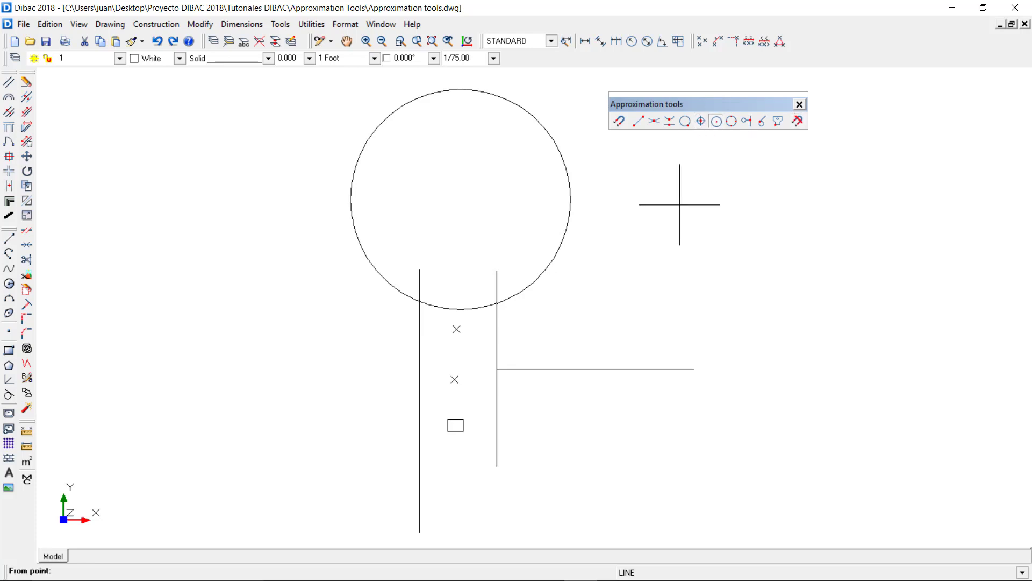
click(460, 200)
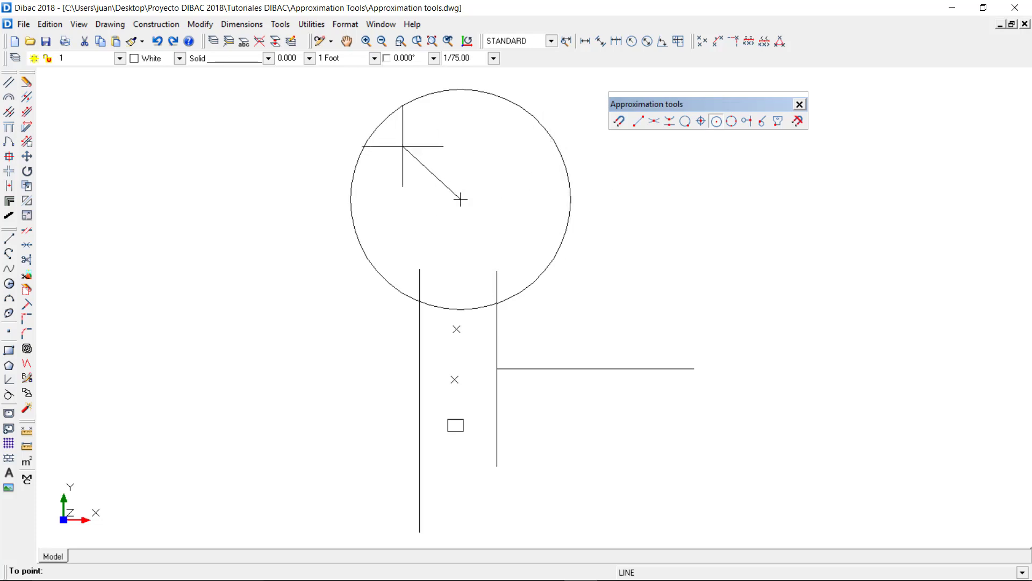
click(411, 152)
key(Escape)
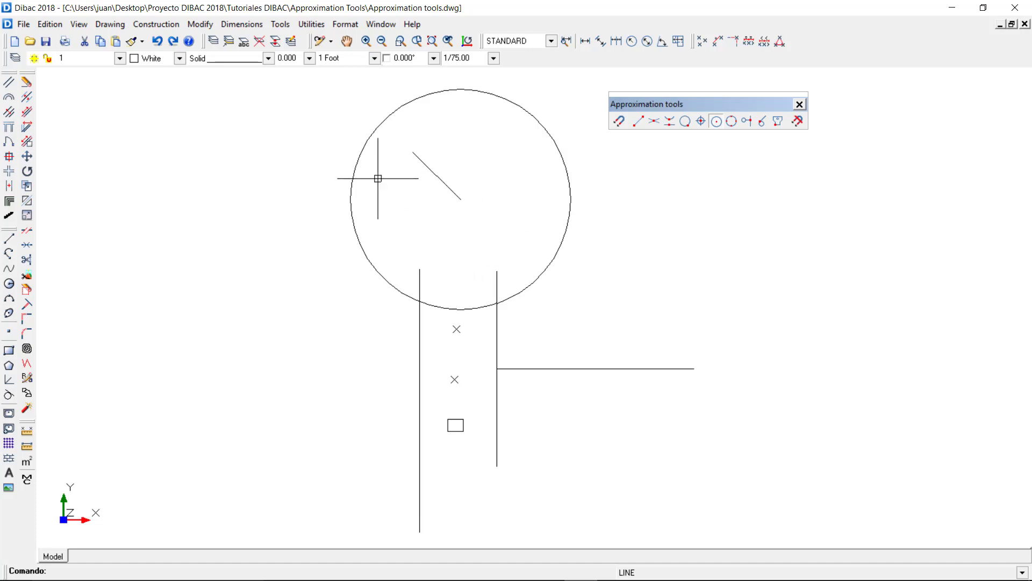
click(469, 223)
click(398, 134)
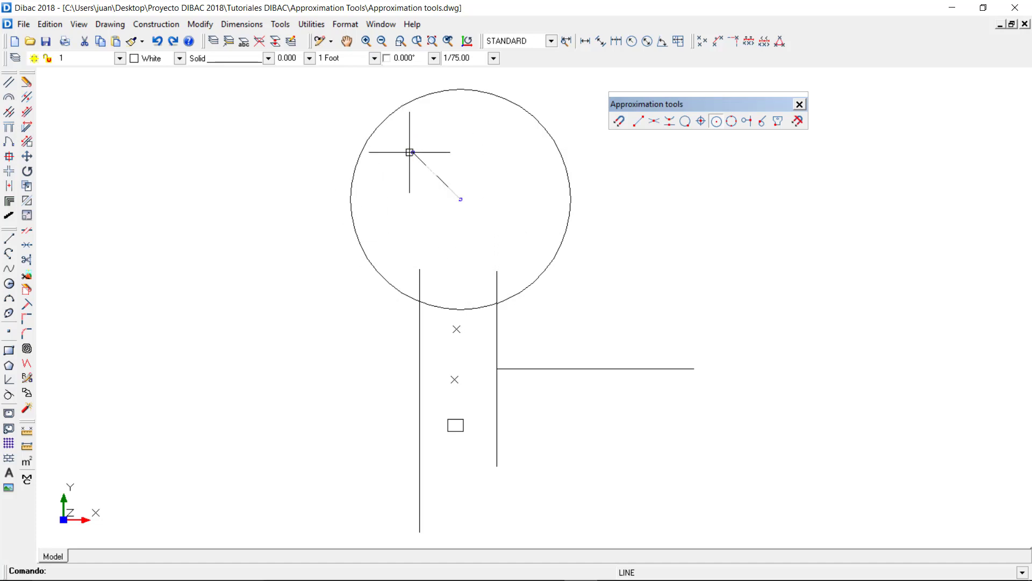
key(Delete)
Step: Draw a line from a free point above the horizontal line down to it using Perpendicular approximation
click(9, 237)
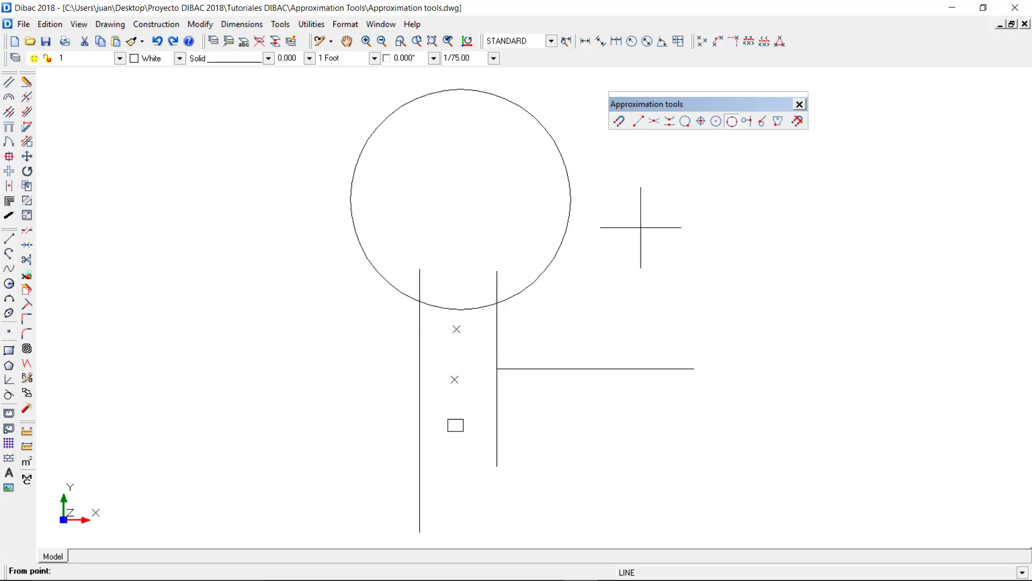
click(747, 123)
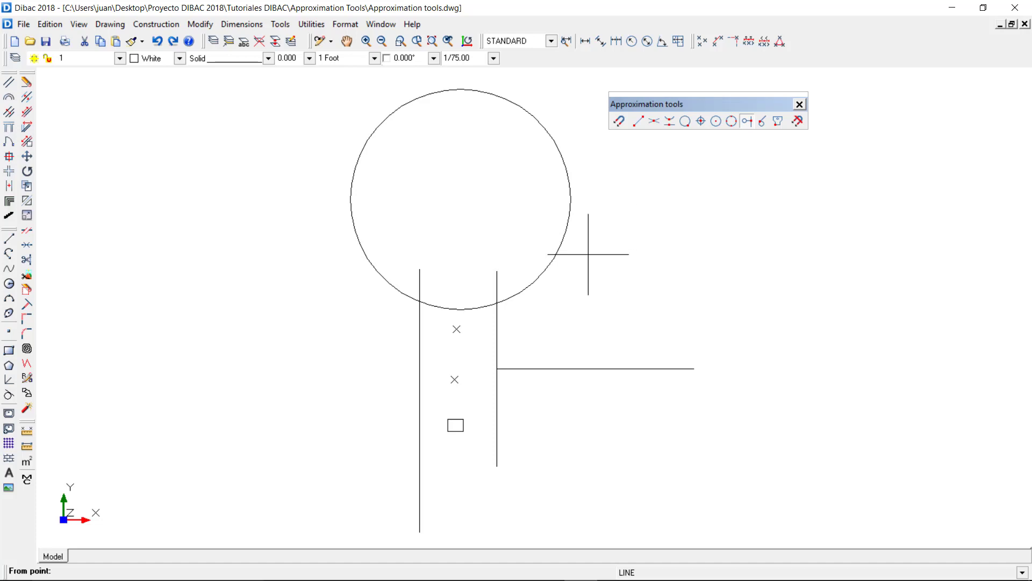
click(677, 273)
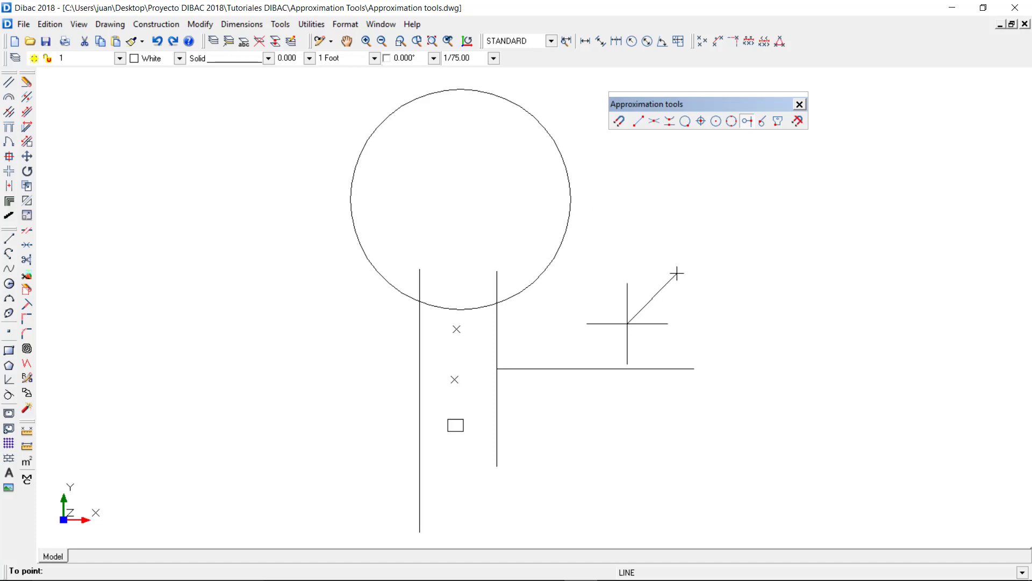
click(677, 370)
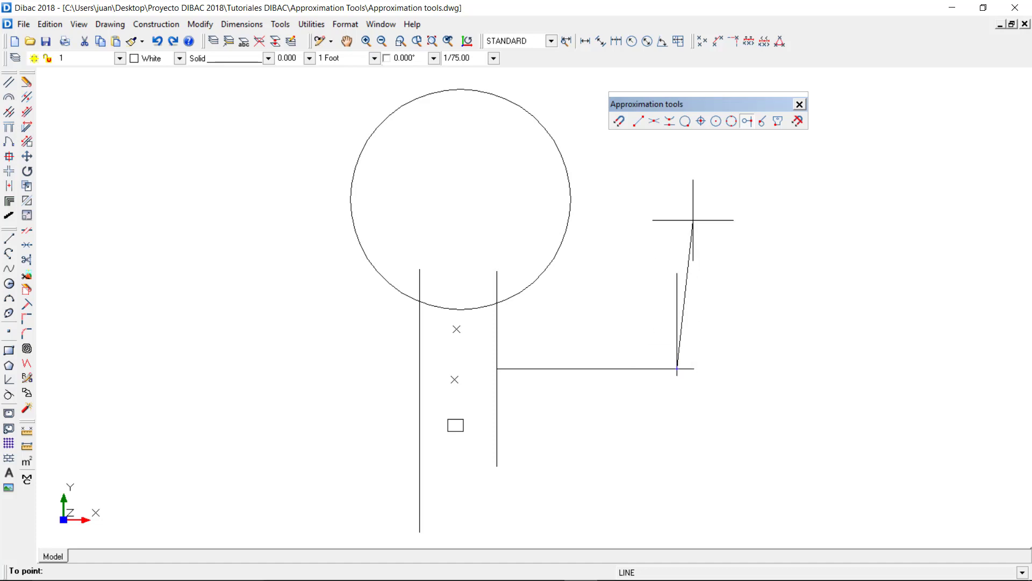
key(Escape)
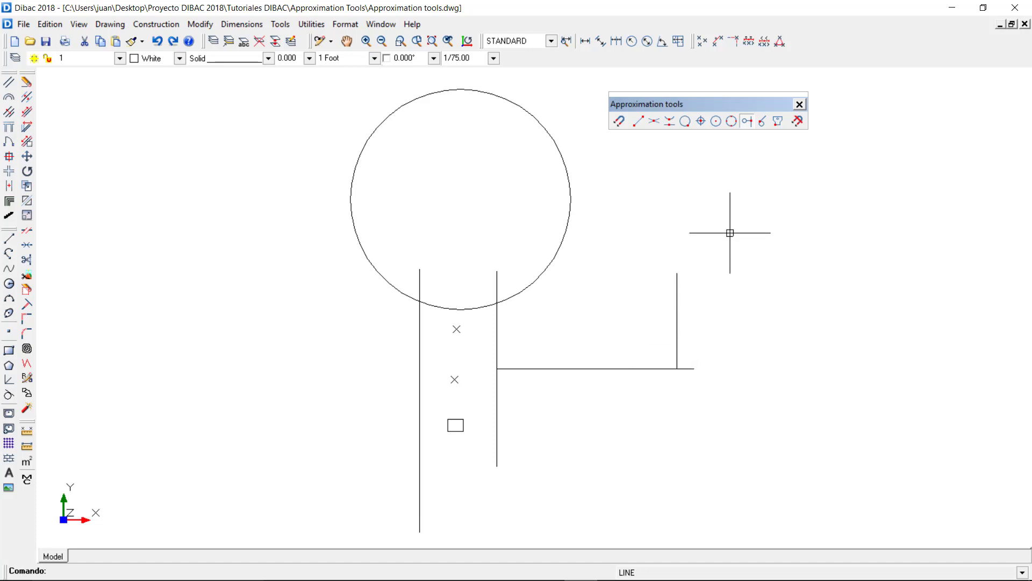
Step: Draw a short line from a free point beside the circle to its right edge with Perpendicular approximation
right_click(601, 216)
click(630, 221)
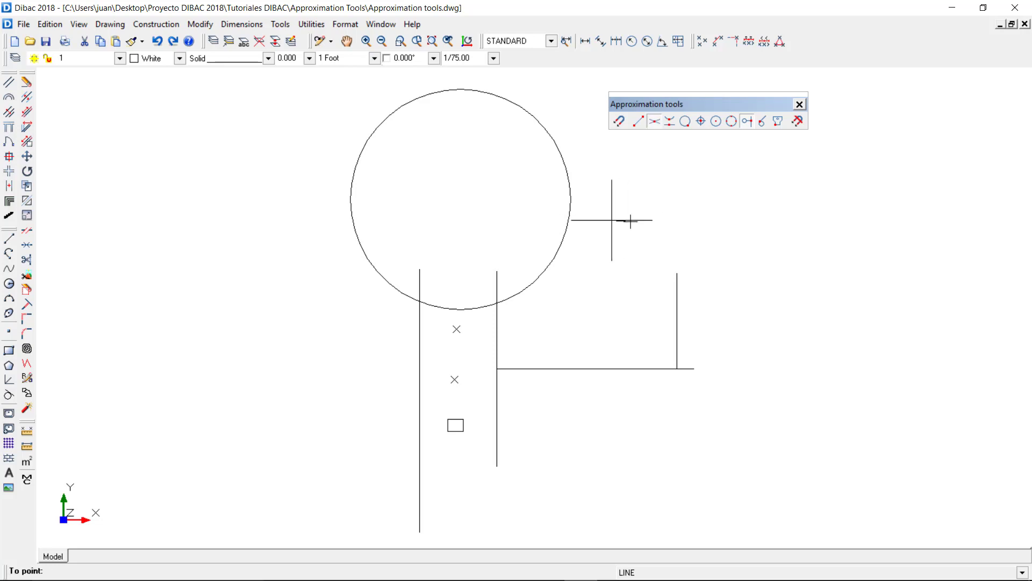
click(570, 215)
key(Escape)
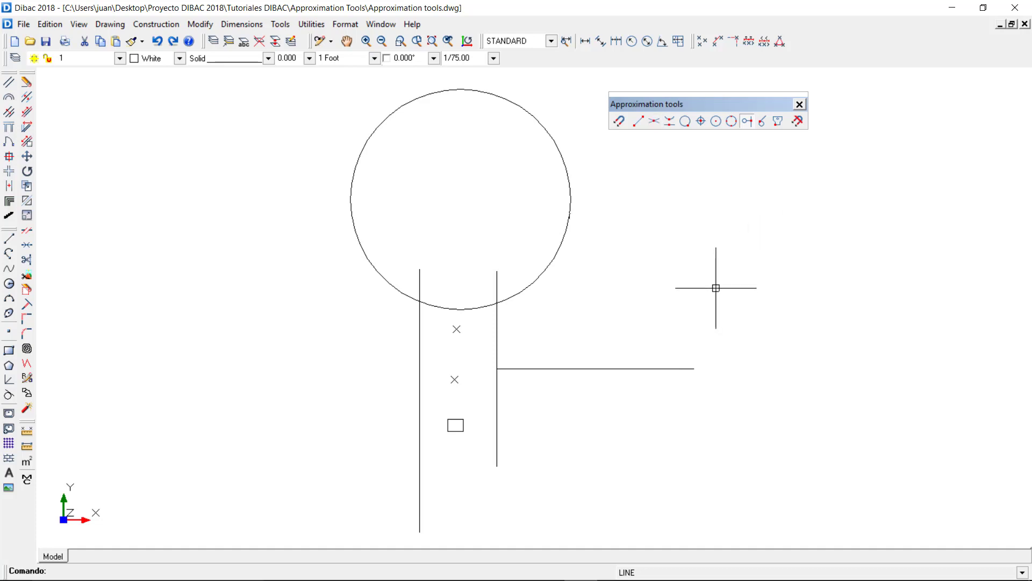
Step: Draw a line from a free point to the circle's upper-right edge using Tangent approximation, check the contact point, and undo the line
click(761, 123)
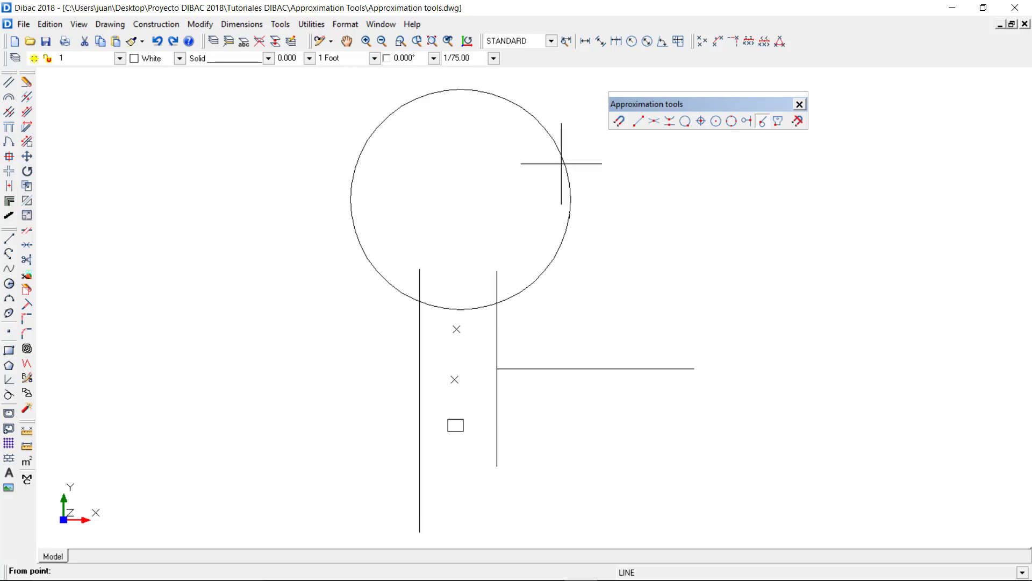
click(745, 250)
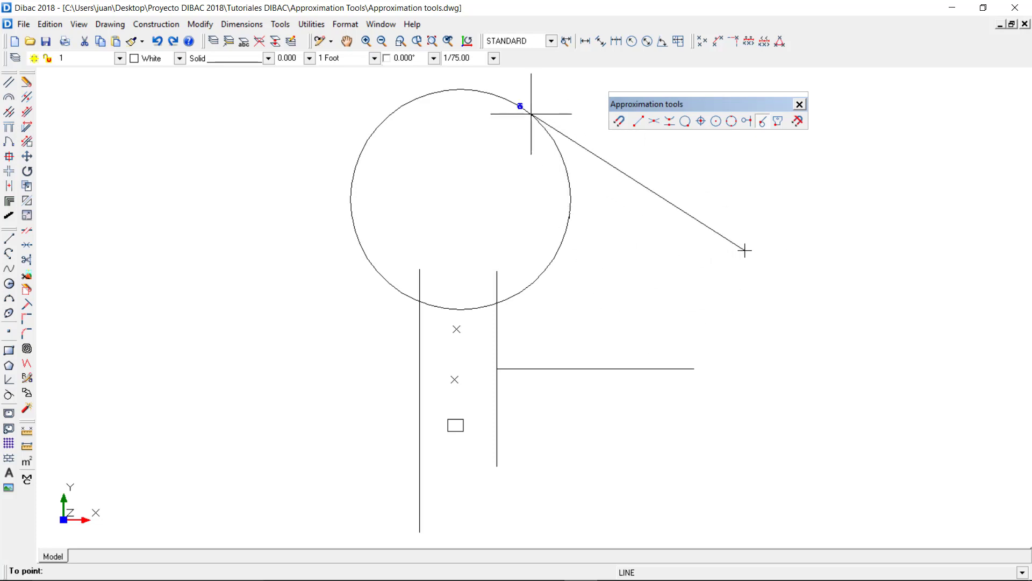
click(562, 132)
key(Escape)
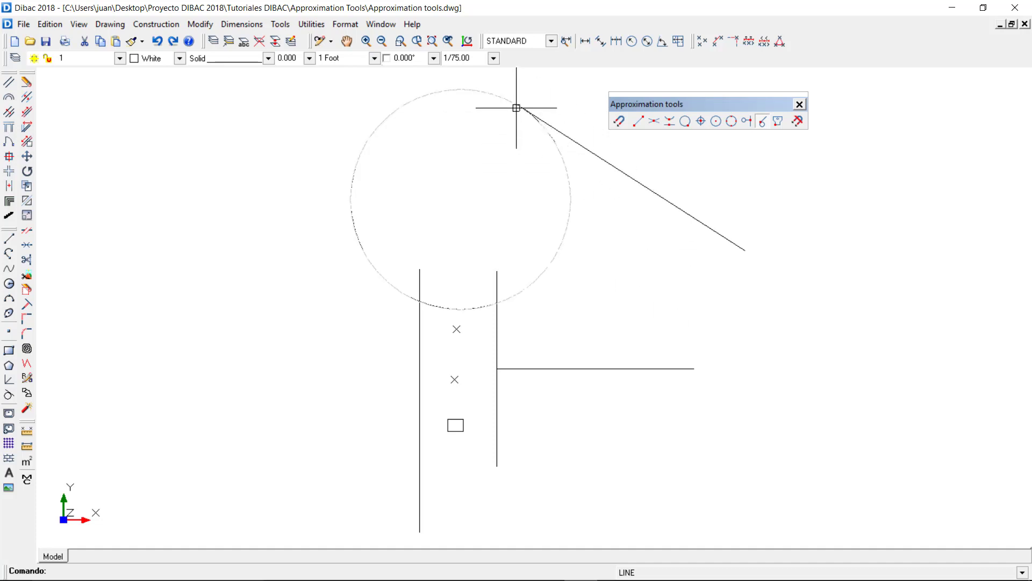
scroll(517, 107, up, 1)
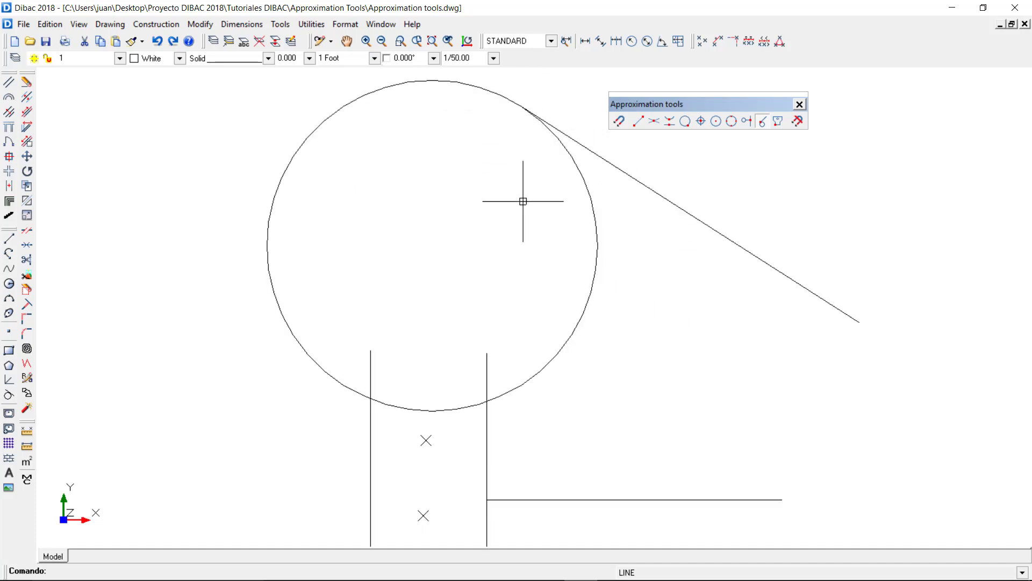
scroll(521, 210, down, 1)
mouse_move(511, 260)
middle_down()
mouse_move(503, 231)
mouse_move(520, 262)
middle_up()
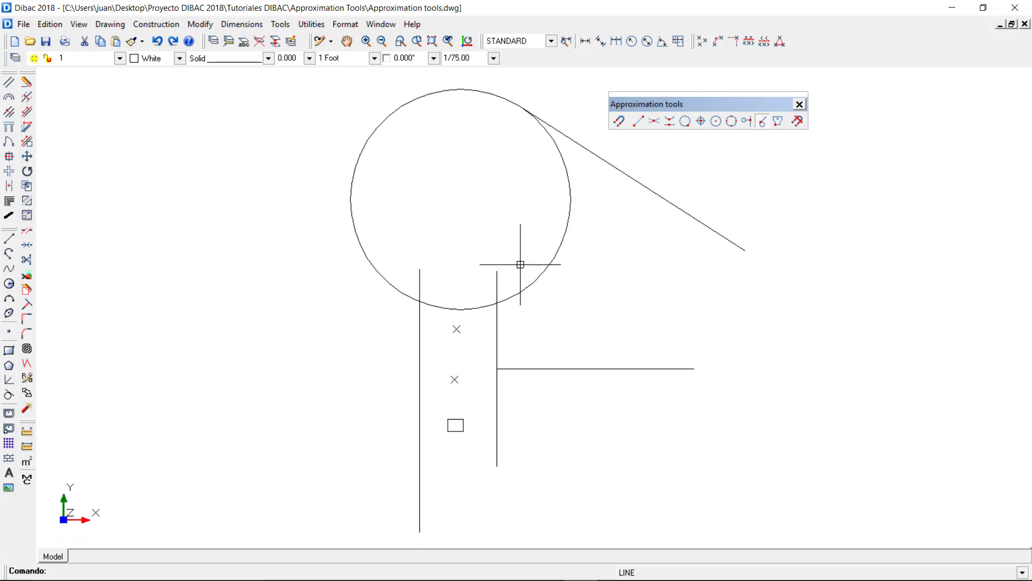
key(ctrl+z)
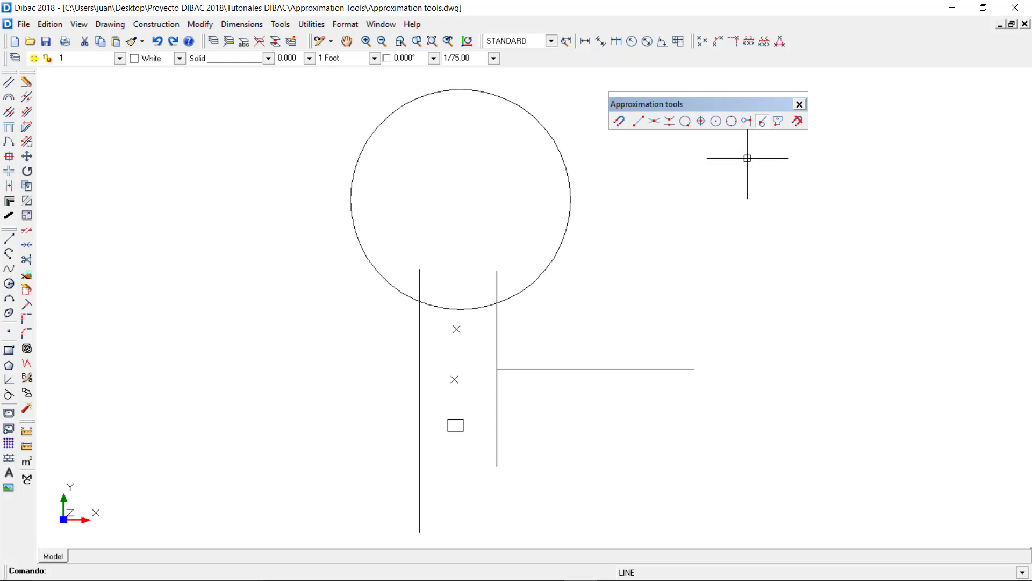
Step: Check where Insertion approximation snaps on the small block while starting a line, and cancel the line
click(775, 123)
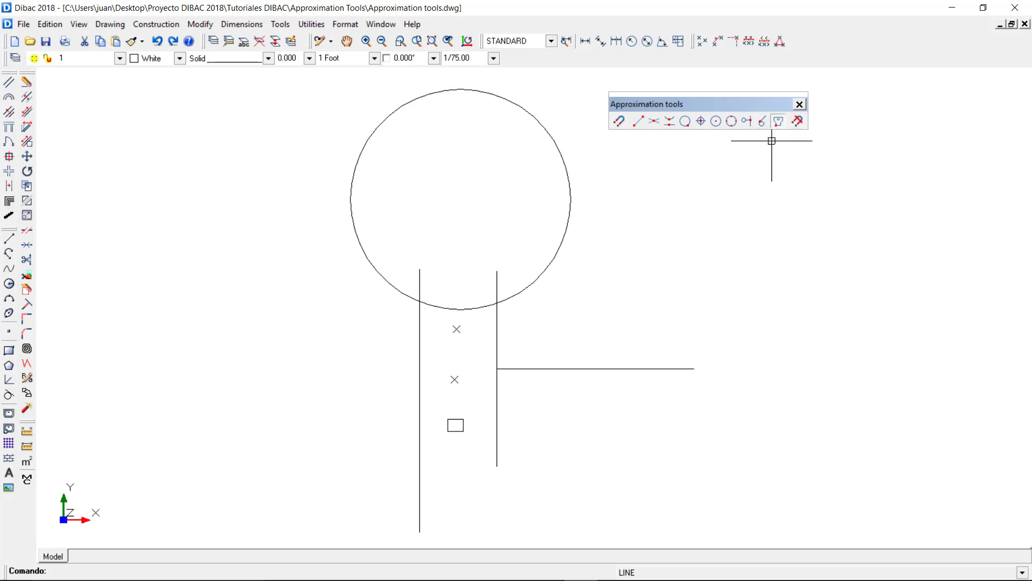
right_click(664, 271)
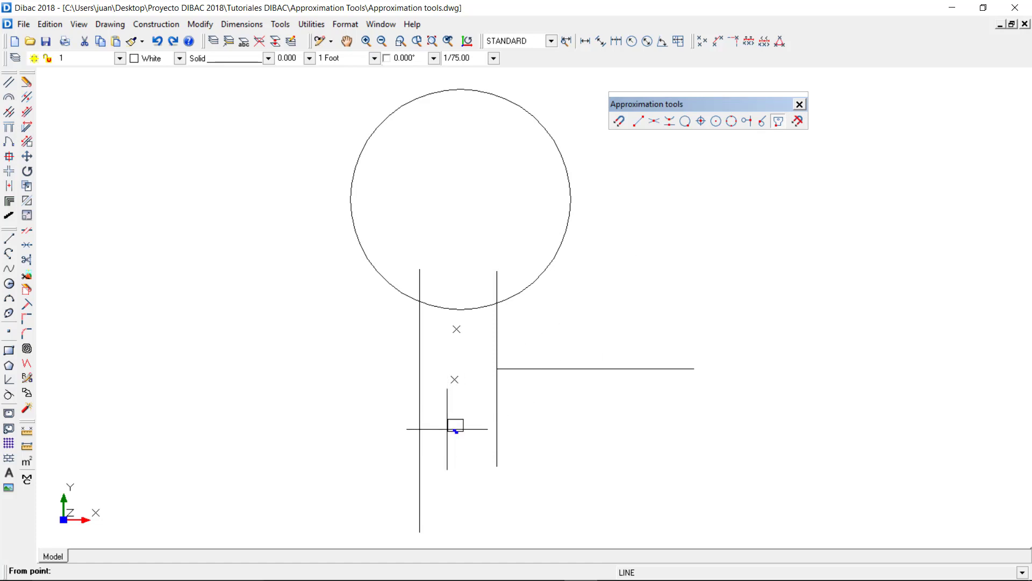
scroll(455, 426, up, 4)
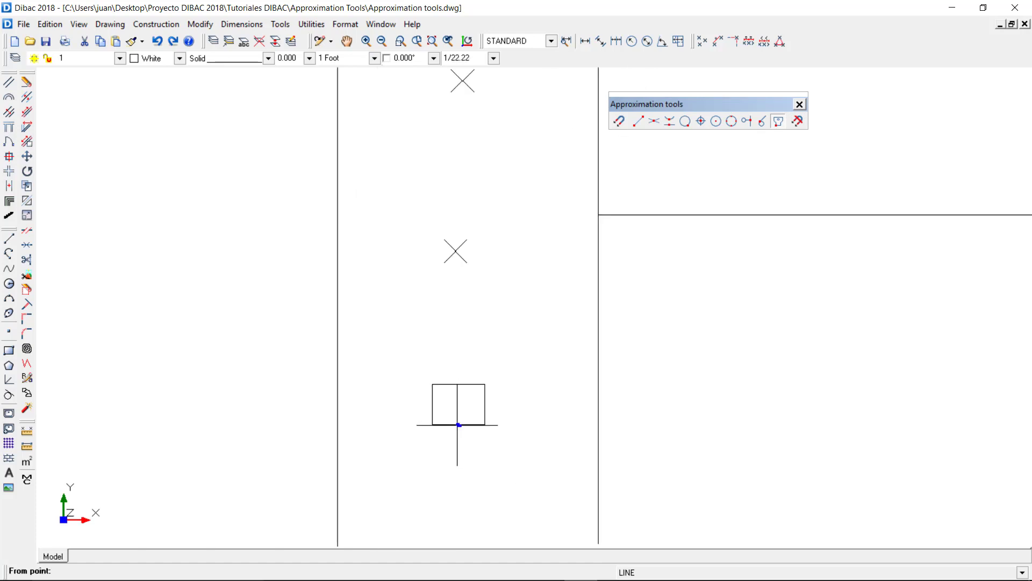
scroll(526, 215, down, 3)
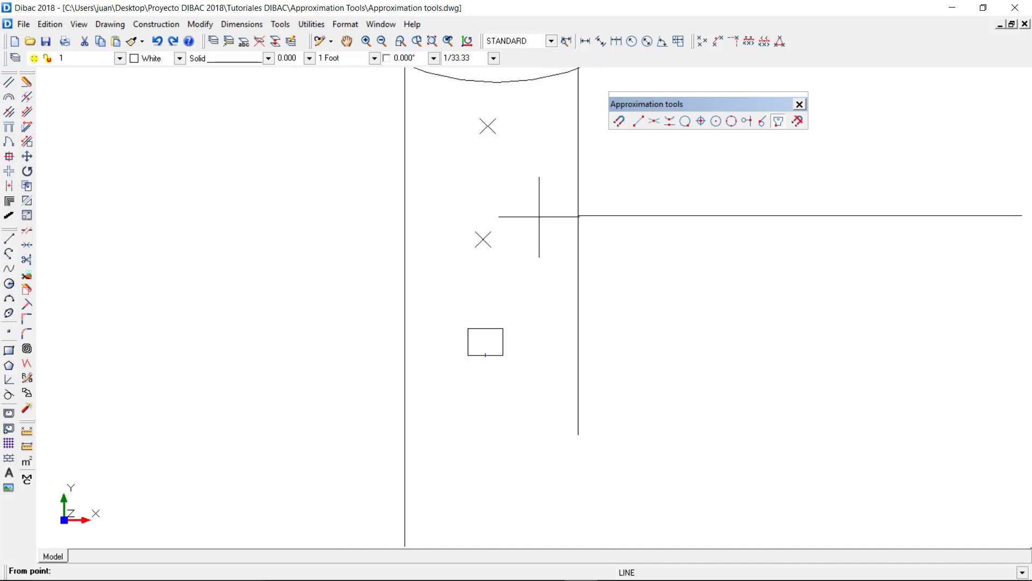
middle_drag(601, 271, 556, 373)
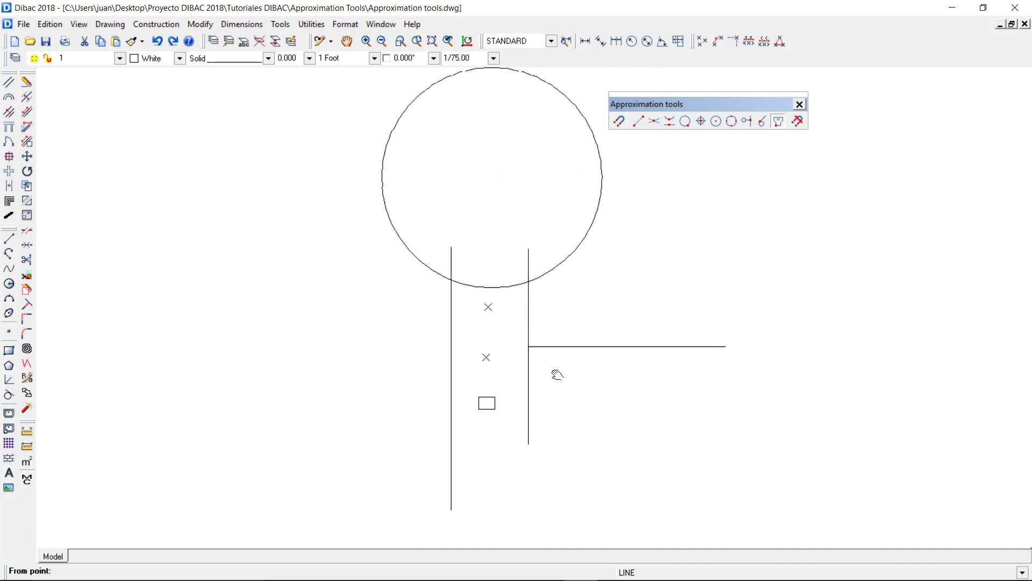
scroll(555, 373, down, 1)
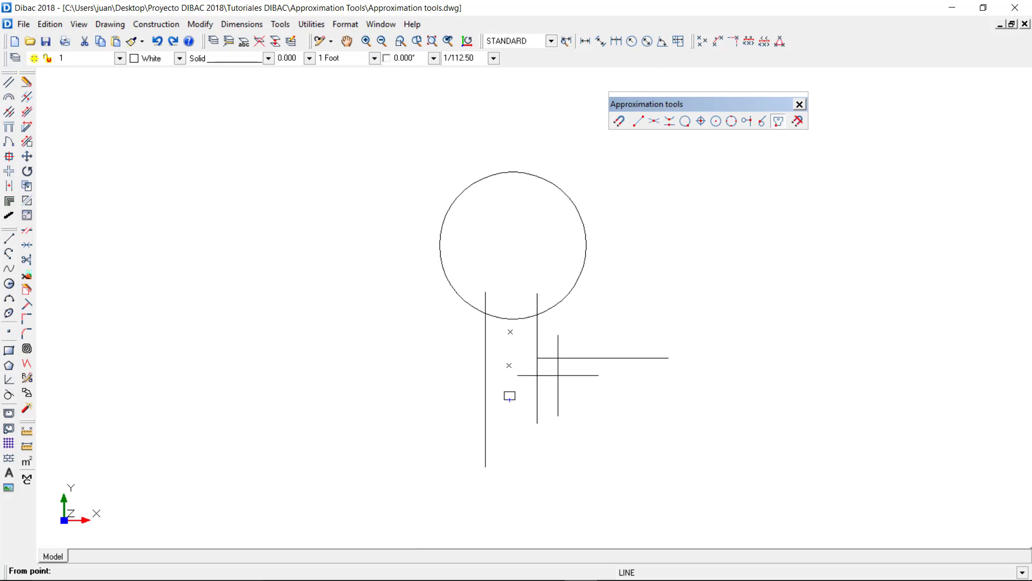
key(Escape)
Step: Clear the active approximation, turn on the automatic set of combined approximations, and start a line with it
click(797, 122)
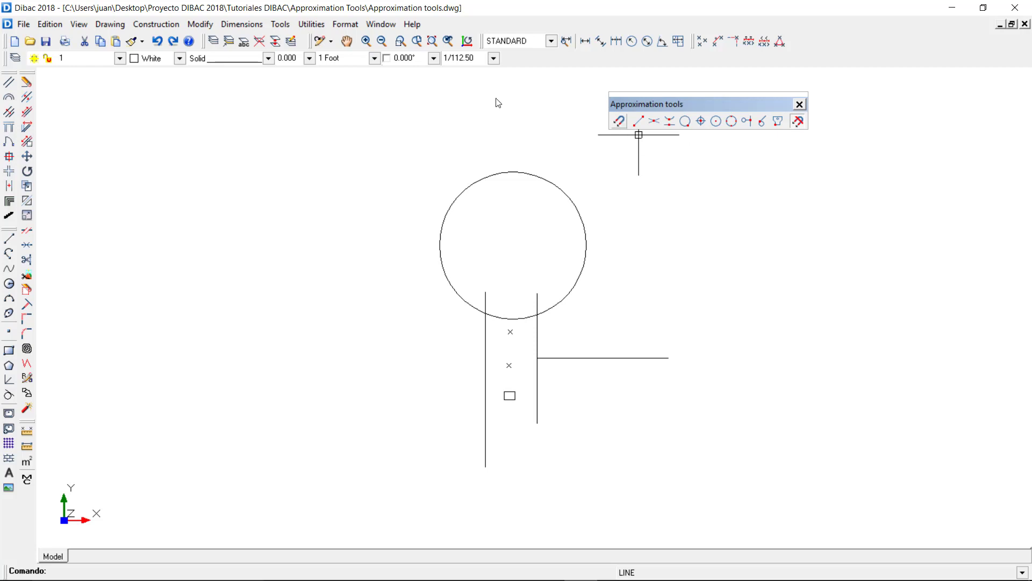
click(618, 121)
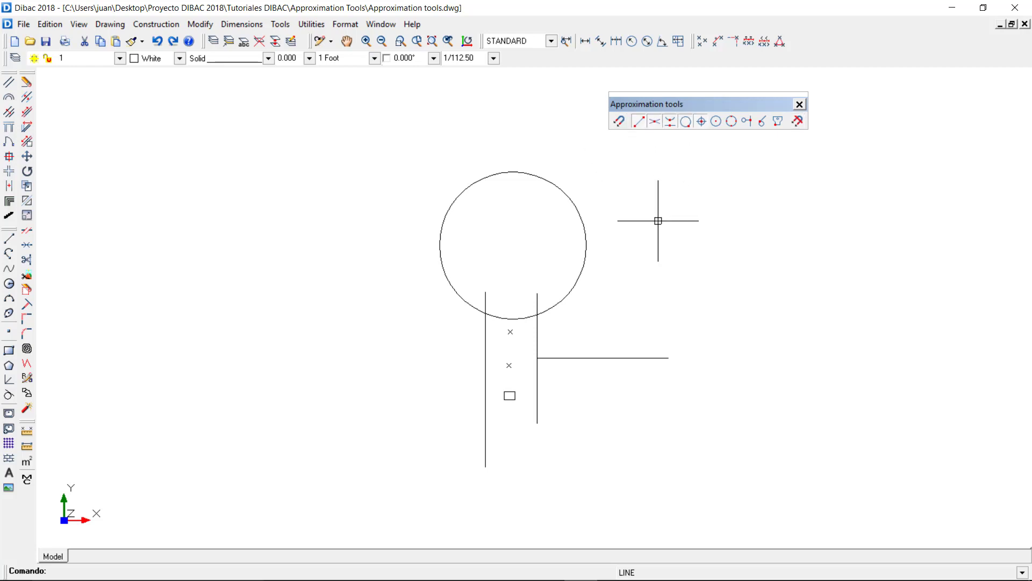
key(Return)
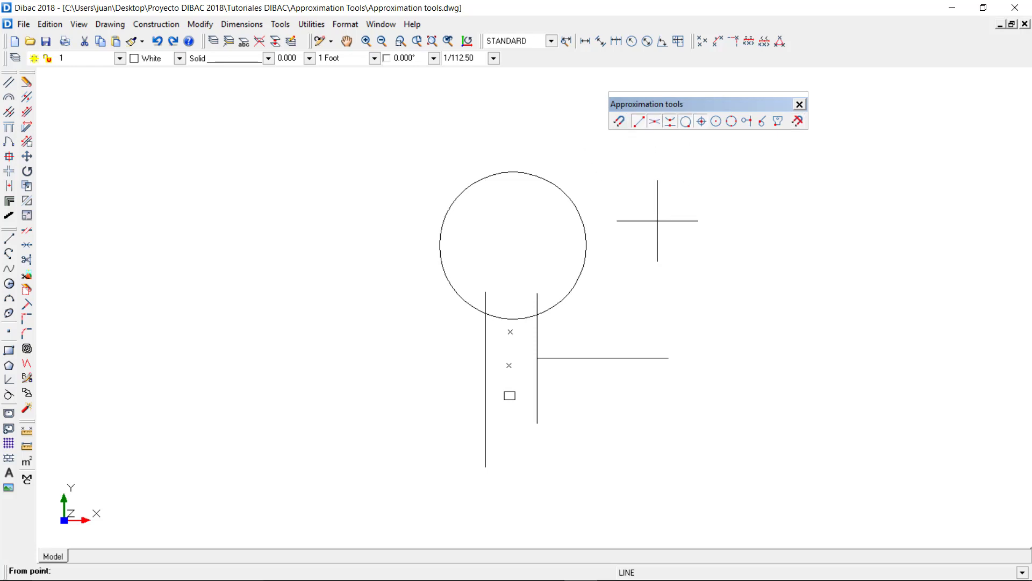